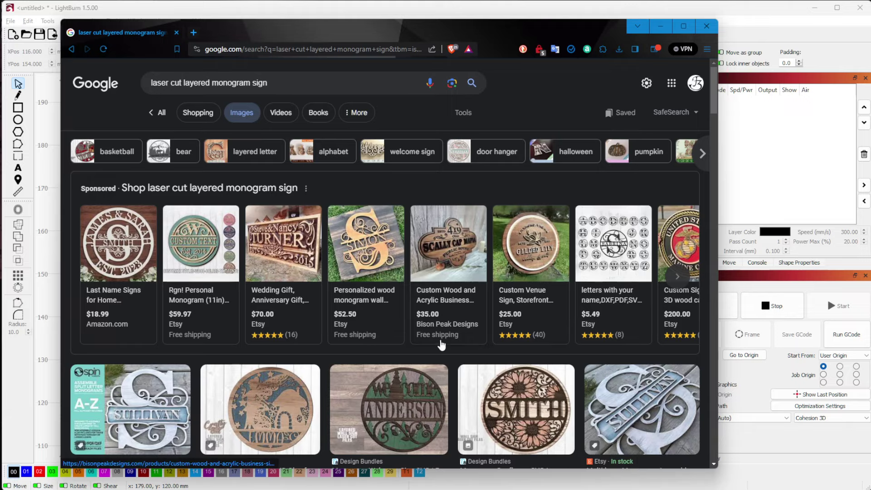
- Scroll up and down the 'laser cut layered monogram sign' image results to compare layered designs
scroll(442, 345, down, 3)
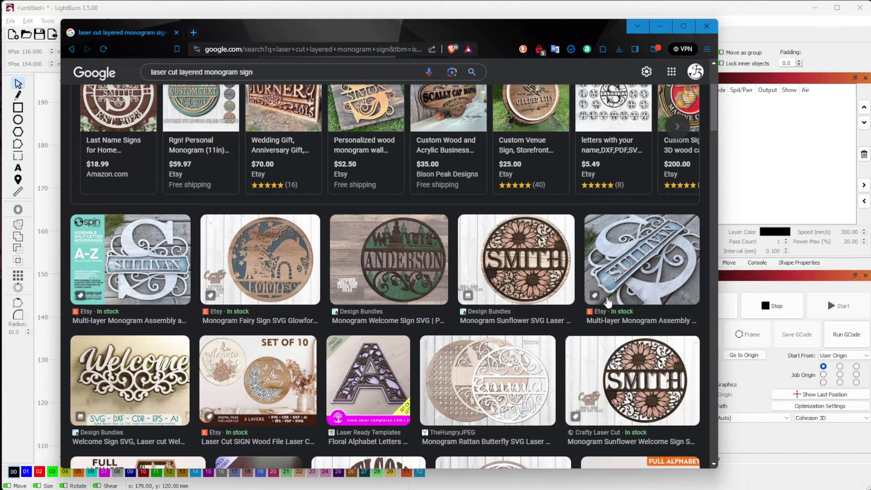
scroll(484, 383, down, 3)
scroll(483, 383, down, 2)
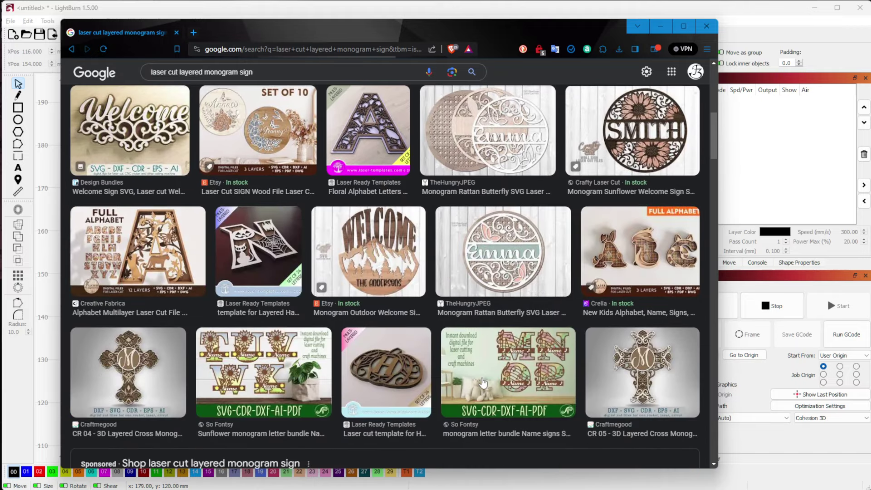
scroll(486, 287, up, 3)
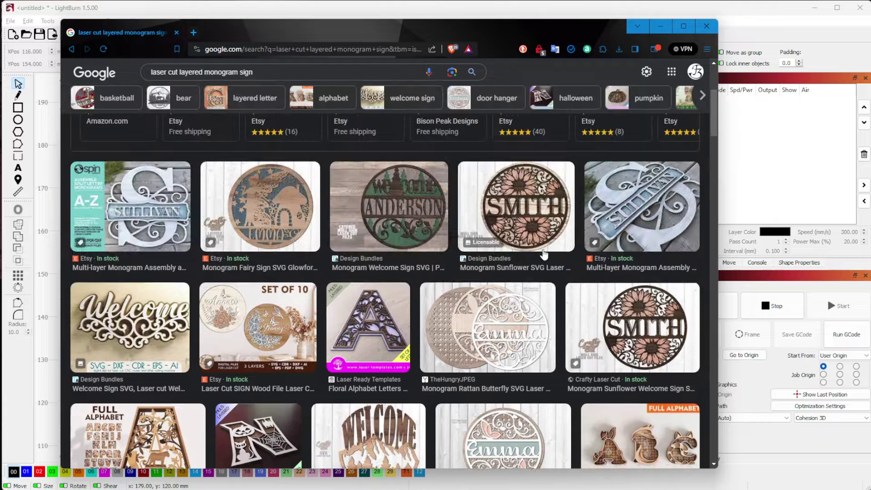
scroll(485, 287, down, 1)
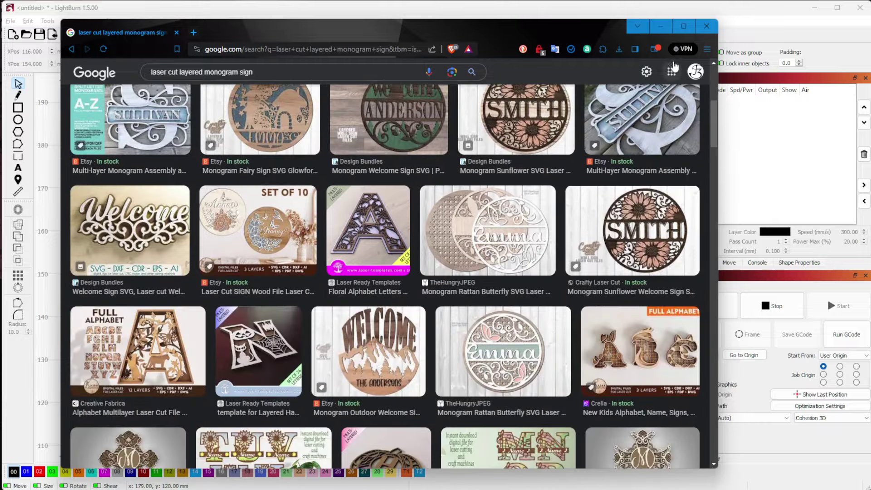
- Paste the split monogram C into LightBurn and nudge it 1 mm right and up
click(663, 29)
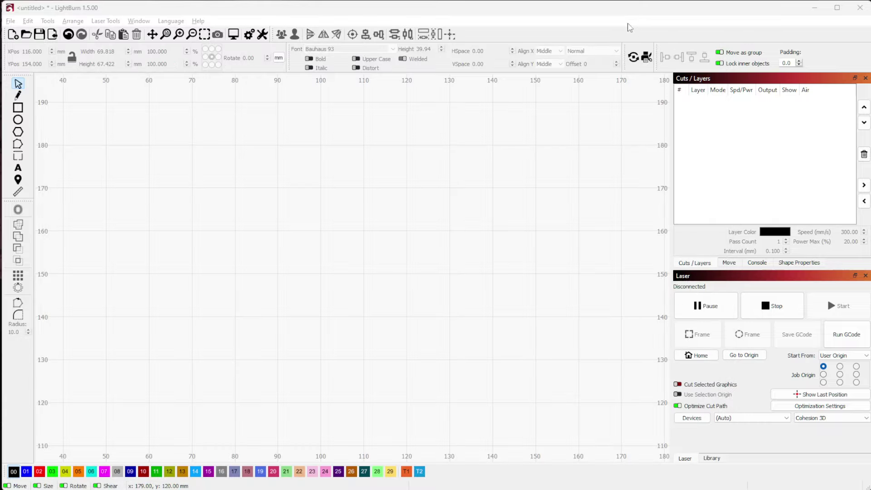
click(275, 268)
key(ctrl+v)
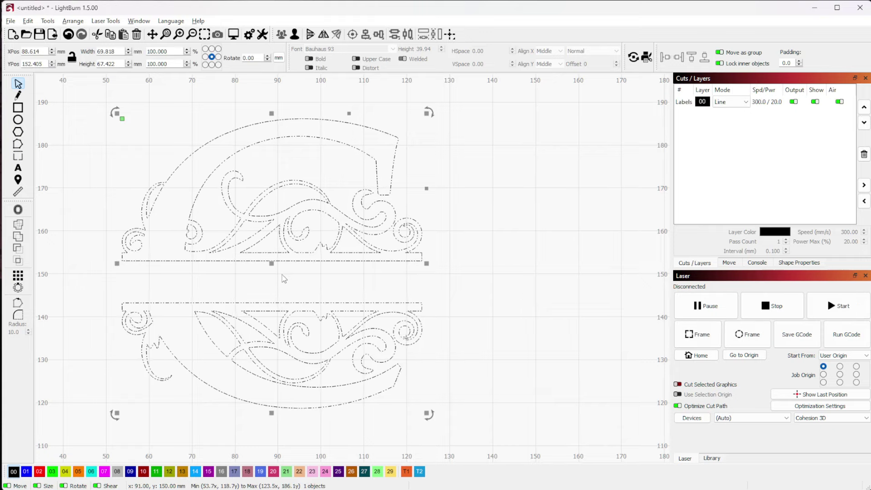
key(Right)
key(Up)
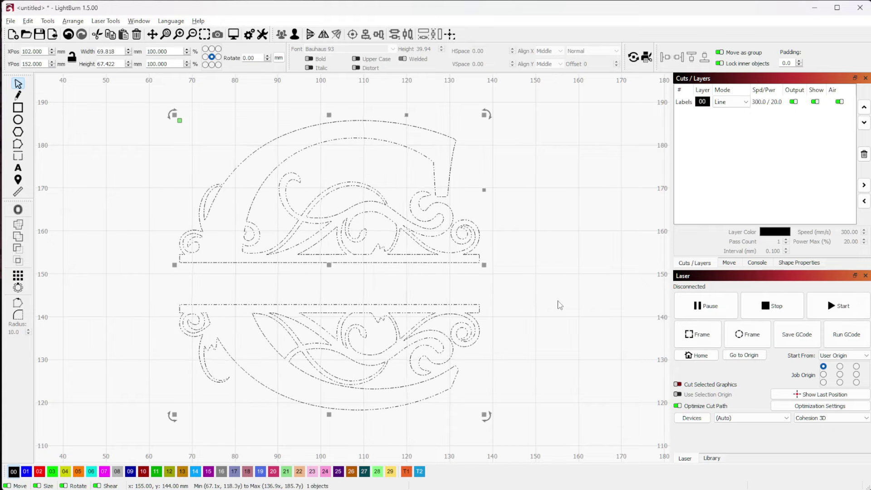
- Adjust the monogram's position on the canvas and leave it deselected
click(571, 306)
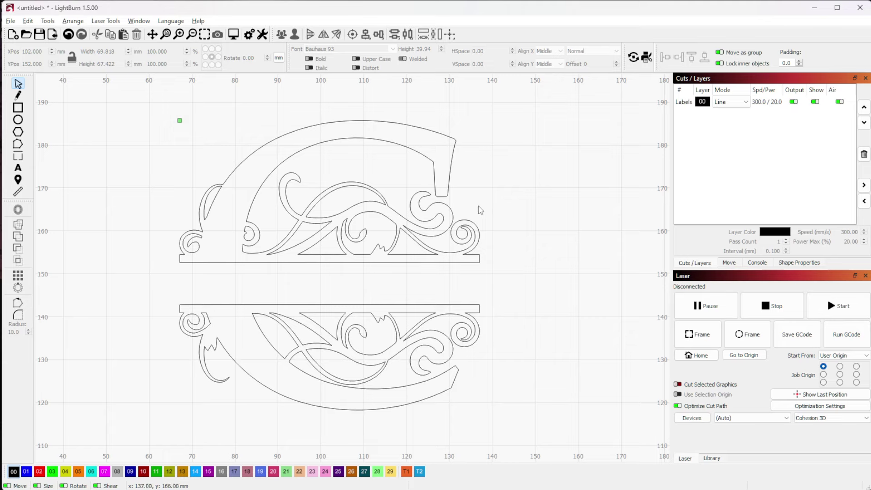
click(434, 171)
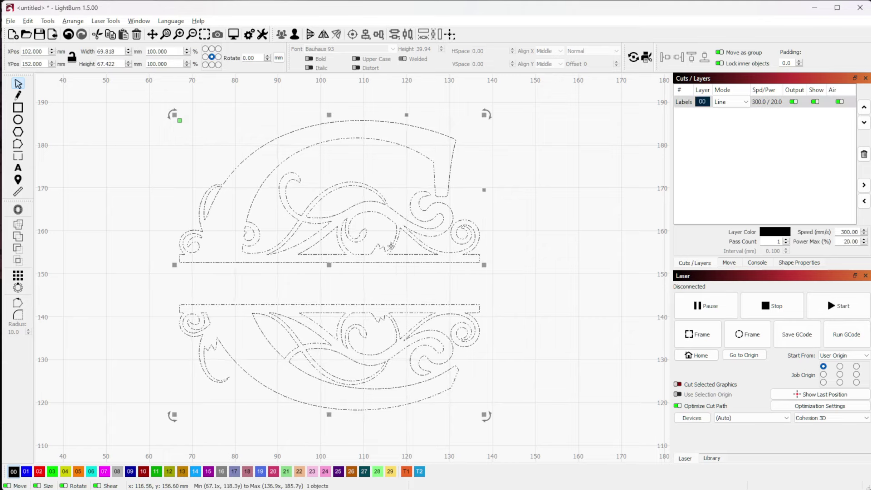
mouse_move(338, 251)
mouse_down()
mouse_move(320, 277)
mouse_move(338, 248)
mouse_up()
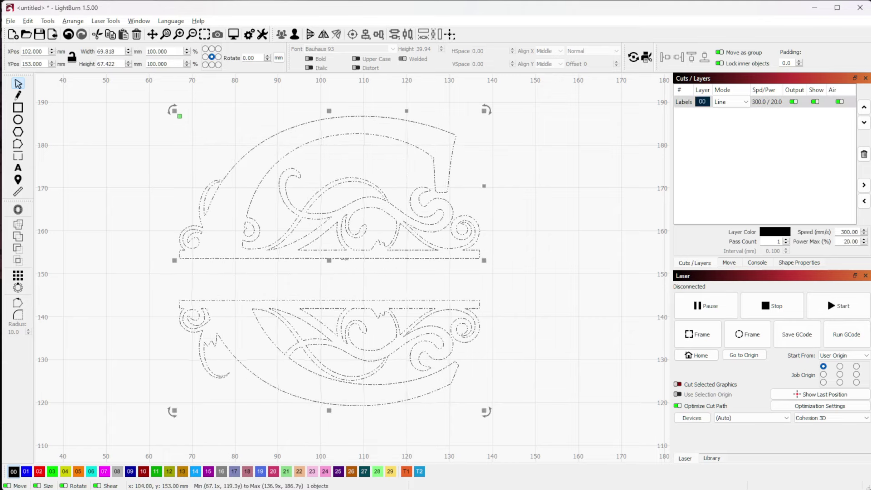
click(576, 258)
key(ctrl+a)
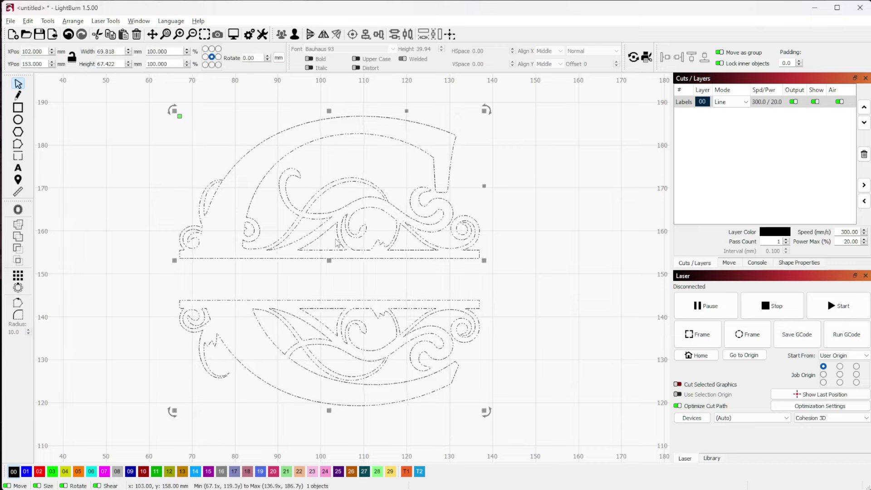
key(Escape)
key(ctrl+a)
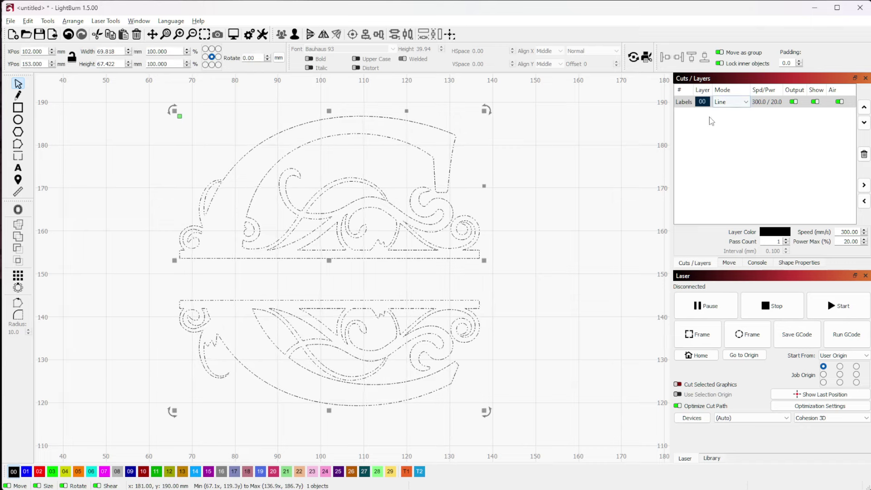
click(551, 266)
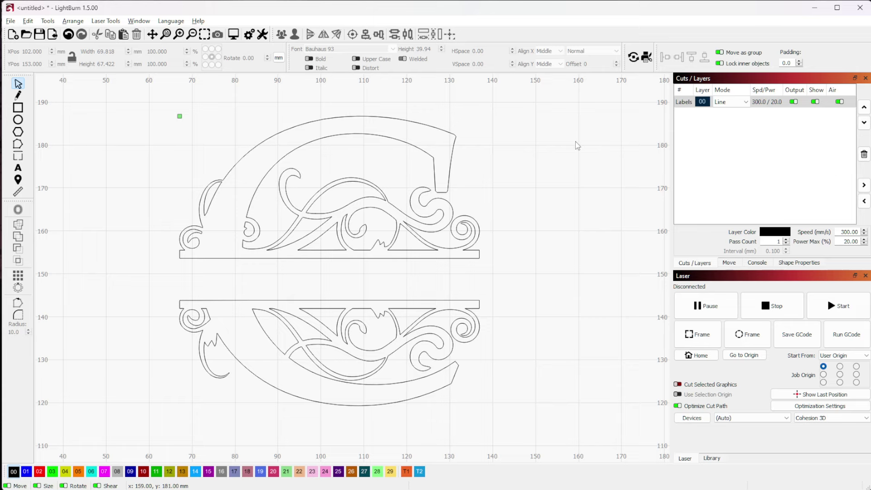
click(307, 135)
click(233, 34)
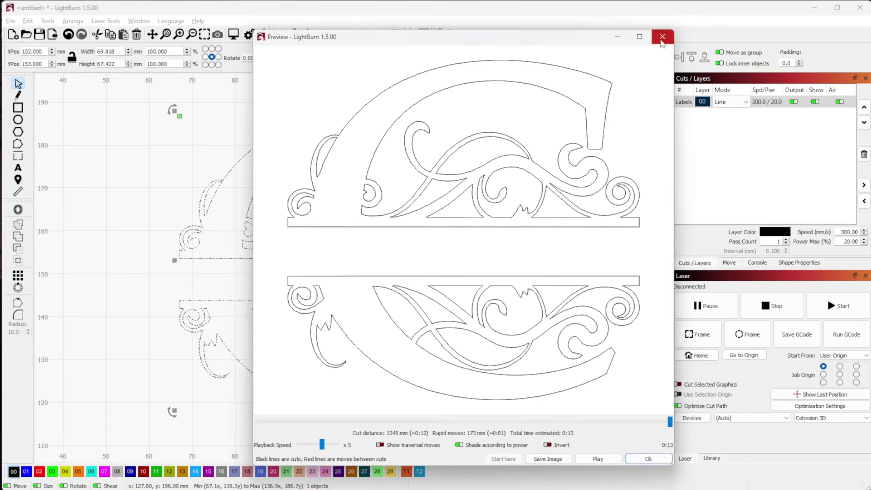
click(663, 42)
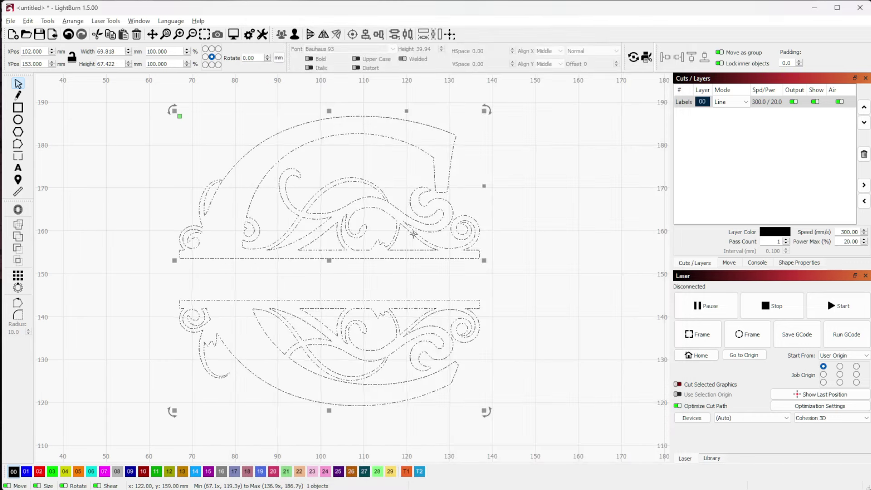
- Assign the monogram to Fill layer 02 and preview the solid engraving, then reselect it
click(39, 471)
click(552, 272)
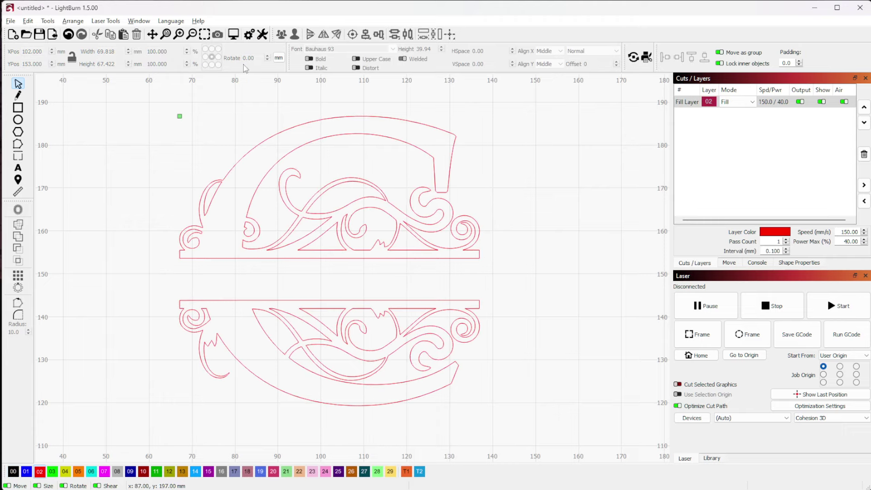
click(235, 36)
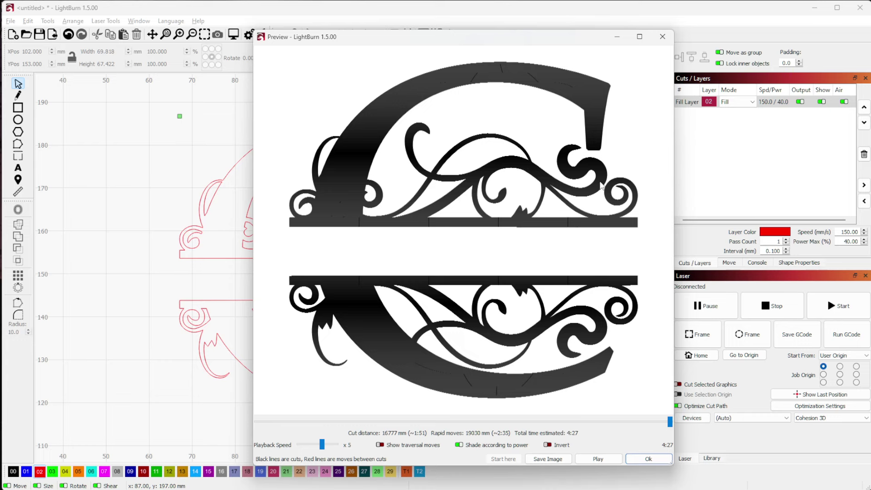
click(662, 36)
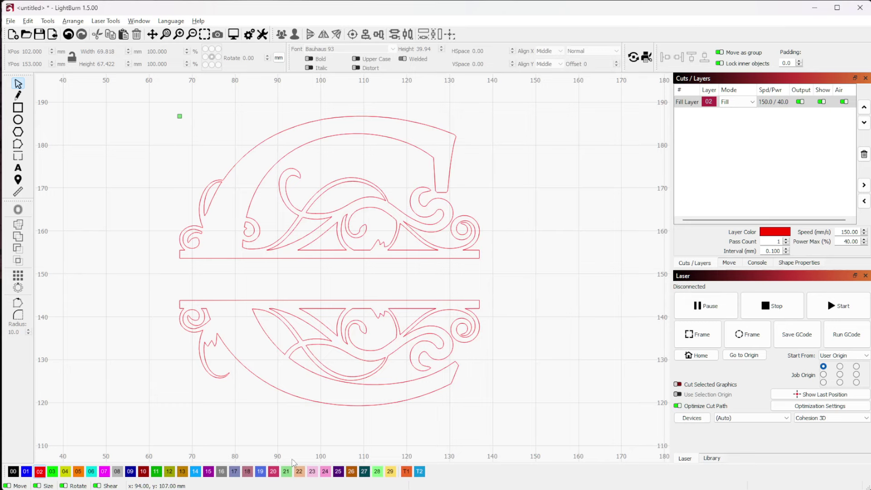
click(374, 314)
- Move the monogram to layer C27, delete its two Line sub-layers, and review the 150 mm/s fill speed
click(365, 471)
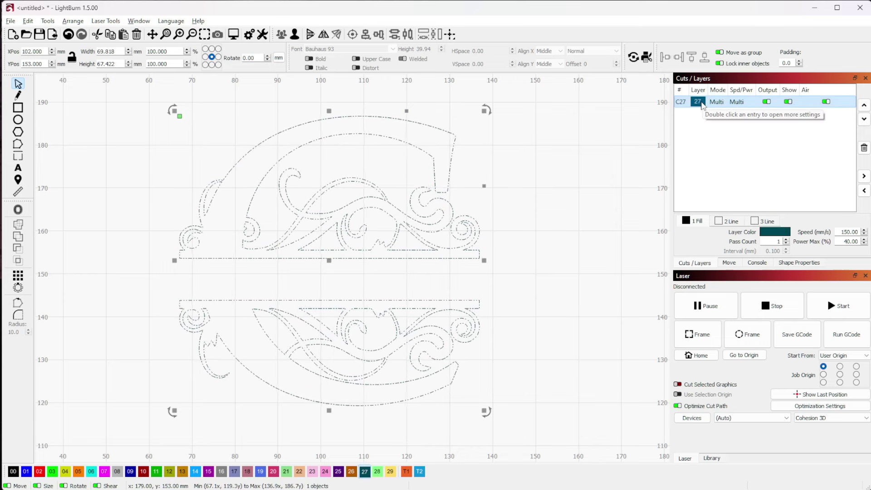
double_click(702, 105)
click(434, 98)
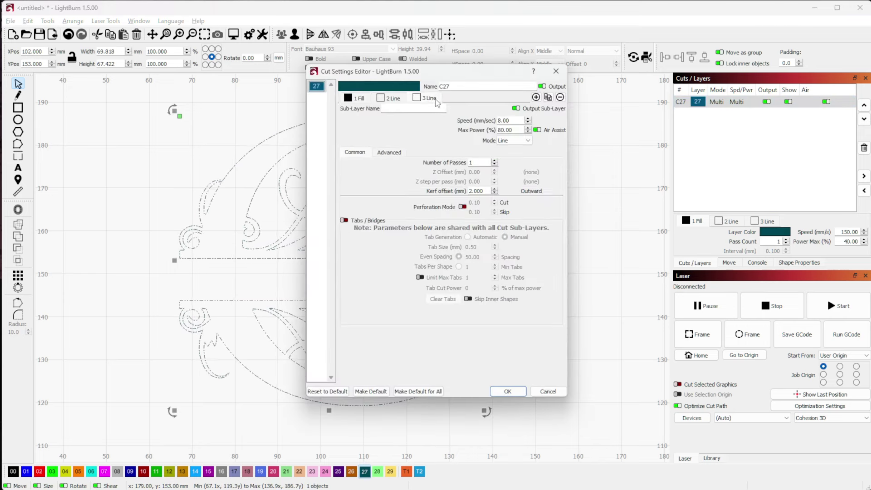
click(561, 97)
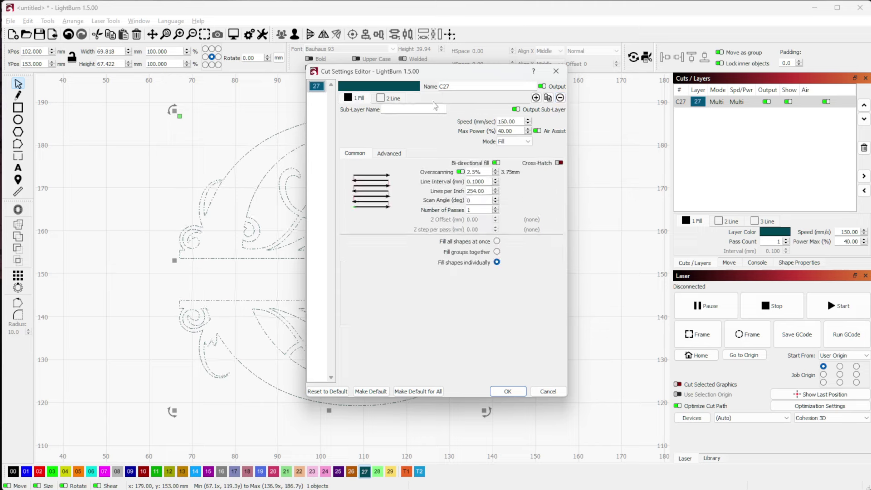
click(560, 97)
drag(467, 73, 645, 95)
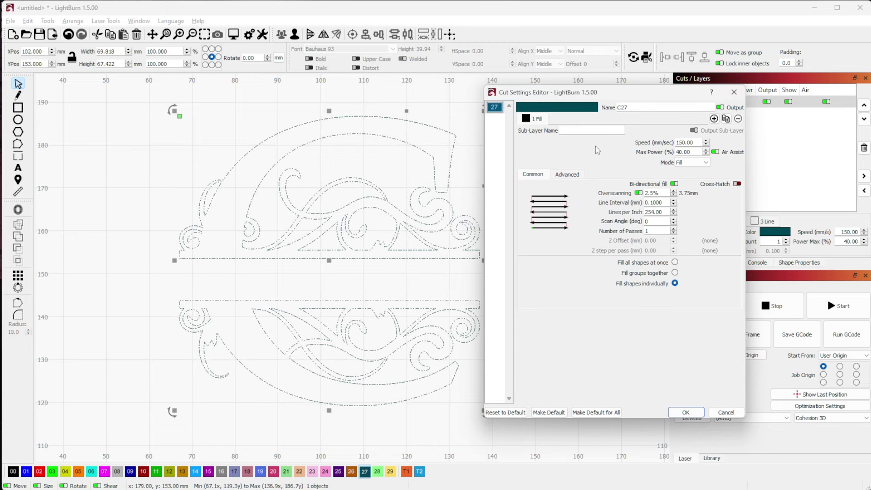
drag(642, 96, 471, 97)
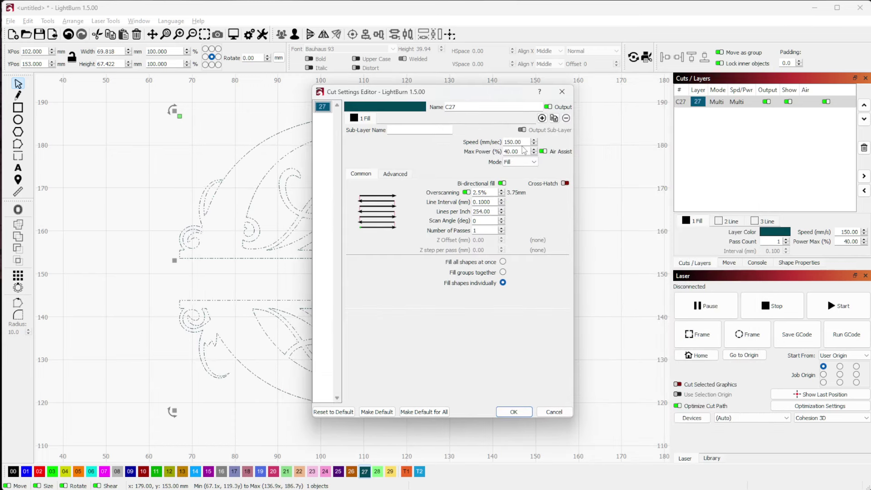
drag(516, 142, 504, 141)
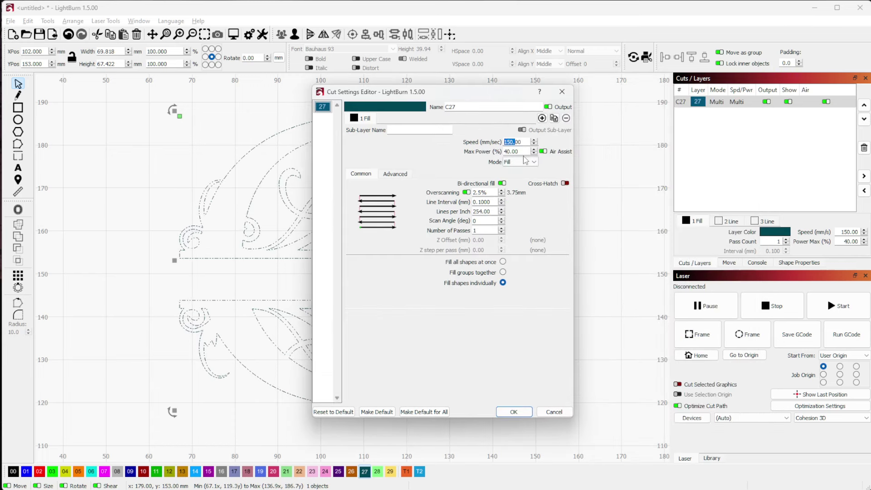
- Add a 2 Line sub-layer to C27 at 60 mm/s speed and 30% max power
click(543, 118)
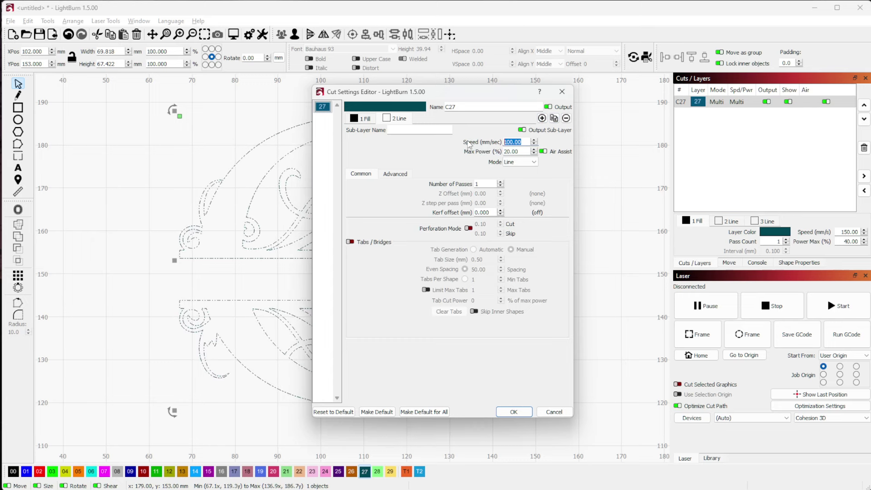
text(60)
key(Tab)
text(30)
- Compare the Fill and Line sub-layer settings to confirm the Line values
click(366, 119)
click(397, 119)
click(364, 120)
click(394, 120)
click(364, 120)
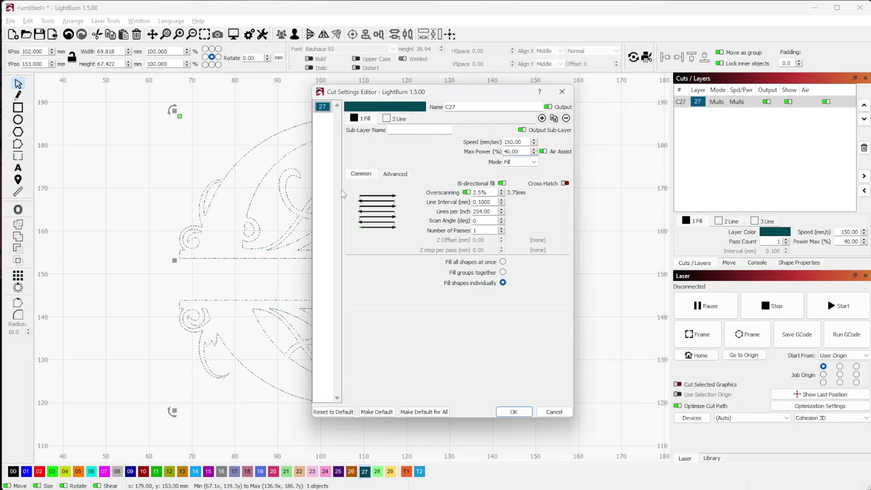
click(399, 120)
click(369, 121)
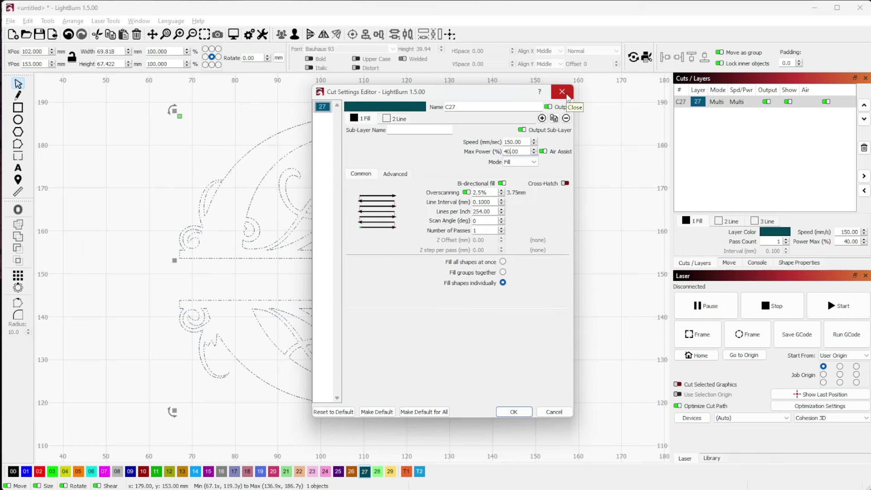
click(396, 118)
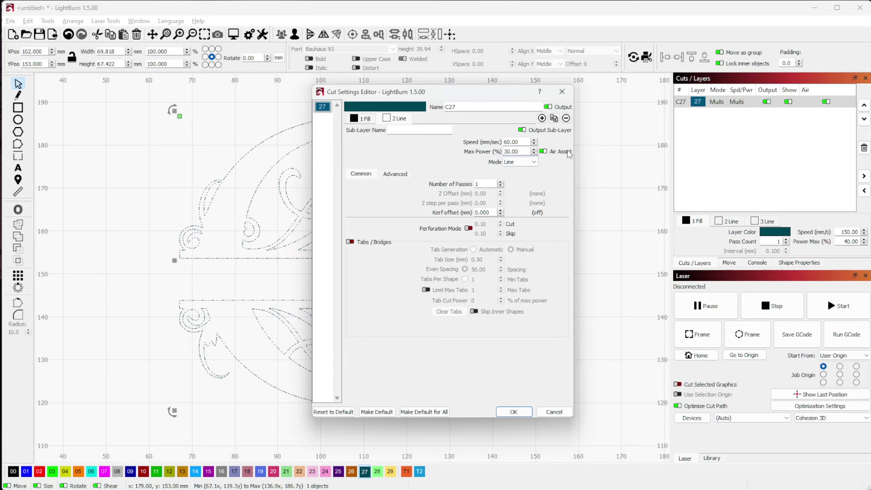
click(522, 416)
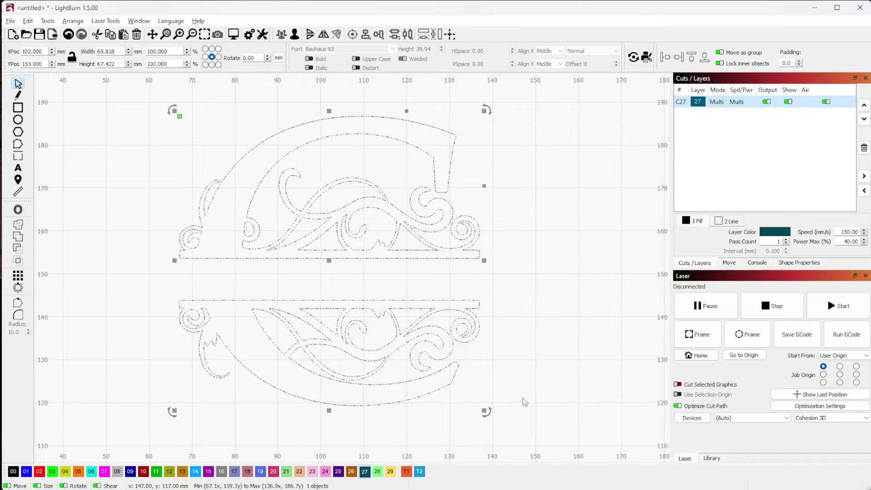
key(alt+p)
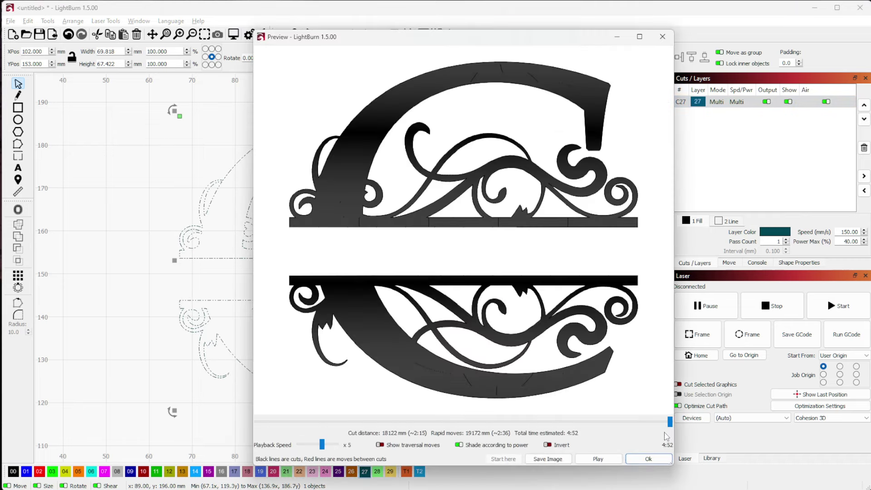
mouse_move(671, 423)
mouse_down()
mouse_move(267, 427)
mouse_move(586, 413)
mouse_move(637, 427)
mouse_up()
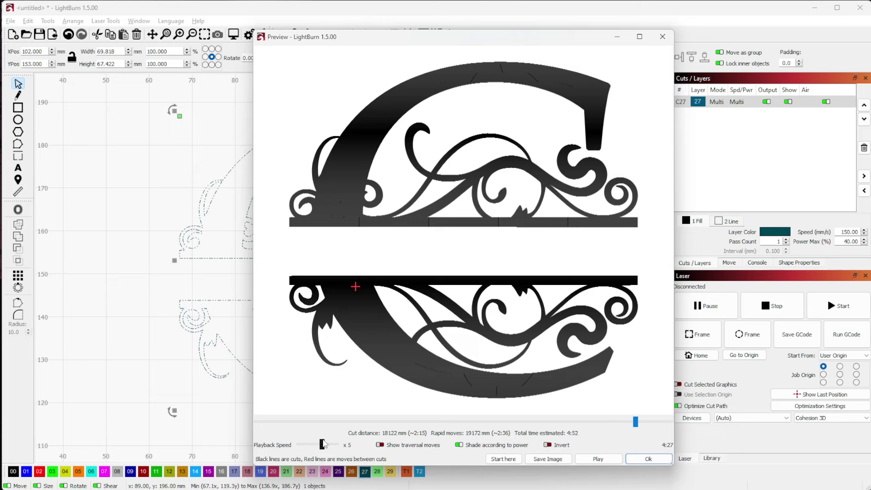
drag(322, 445, 313, 446)
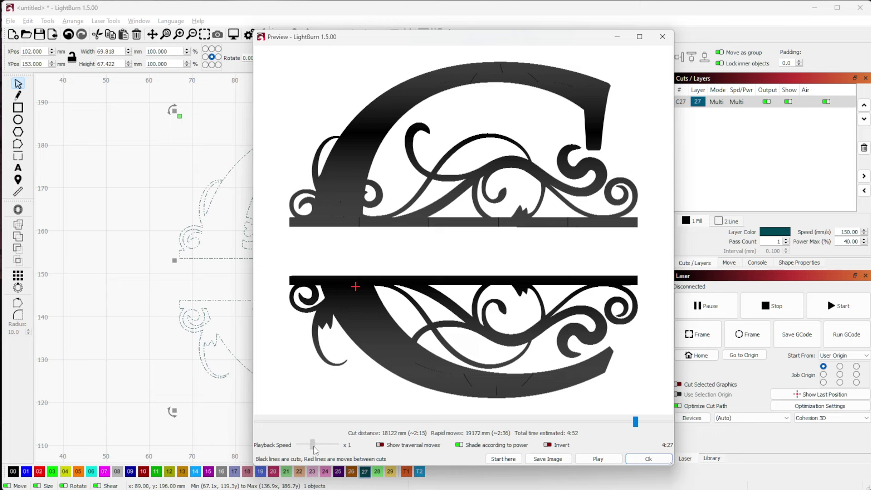
click(610, 460)
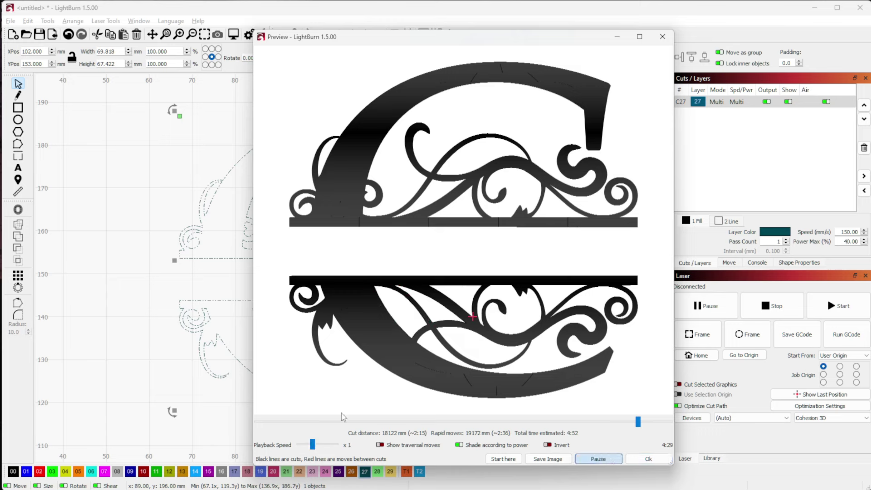
drag(312, 444, 306, 446)
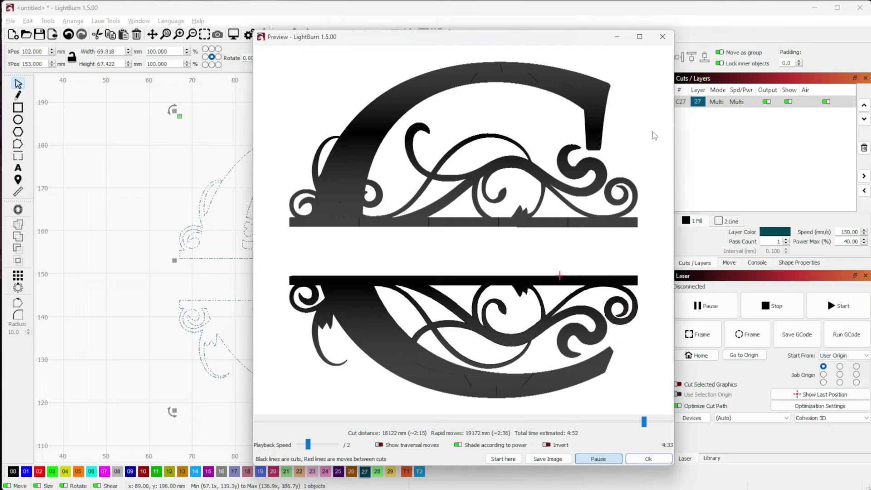
click(647, 460)
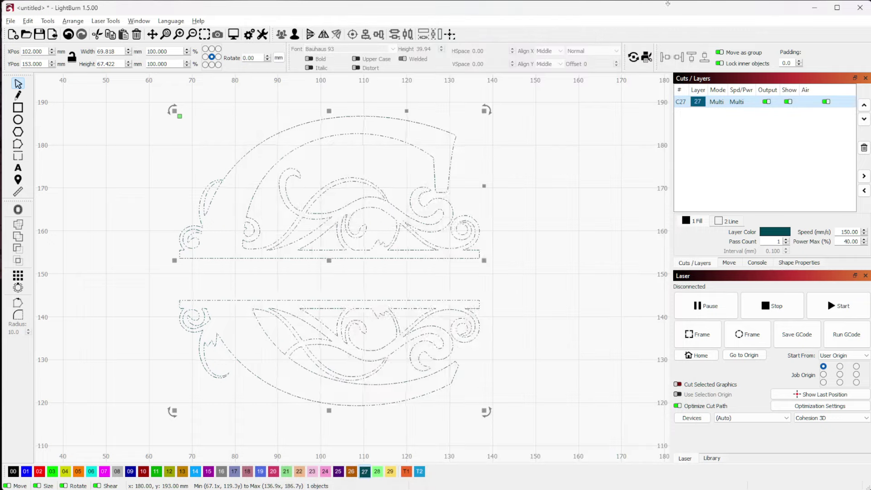
- Clone the 60 mm/s, 30% Line sub-layer into a third sub-layer, deleting stray Fill copies
double_click(701, 101)
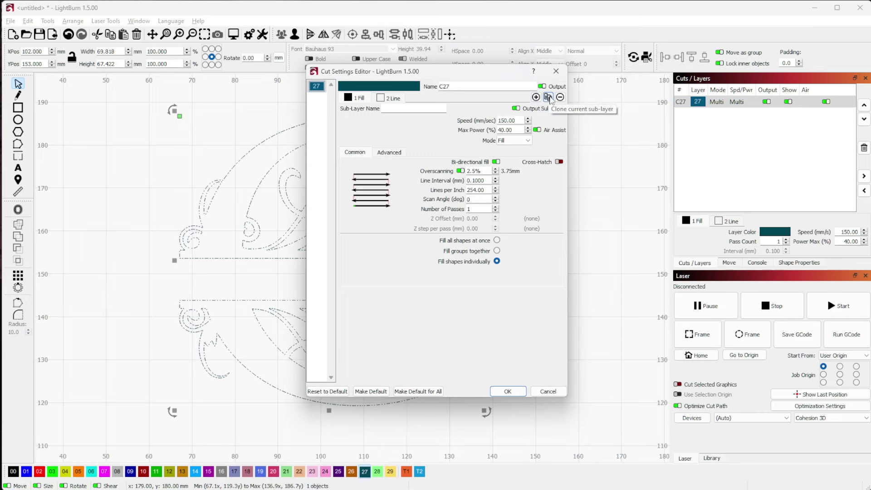
click(548, 97)
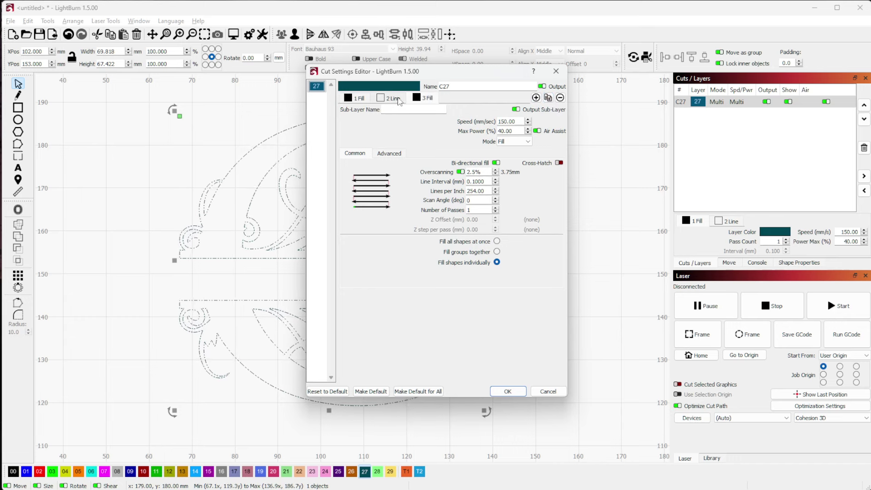
click(560, 97)
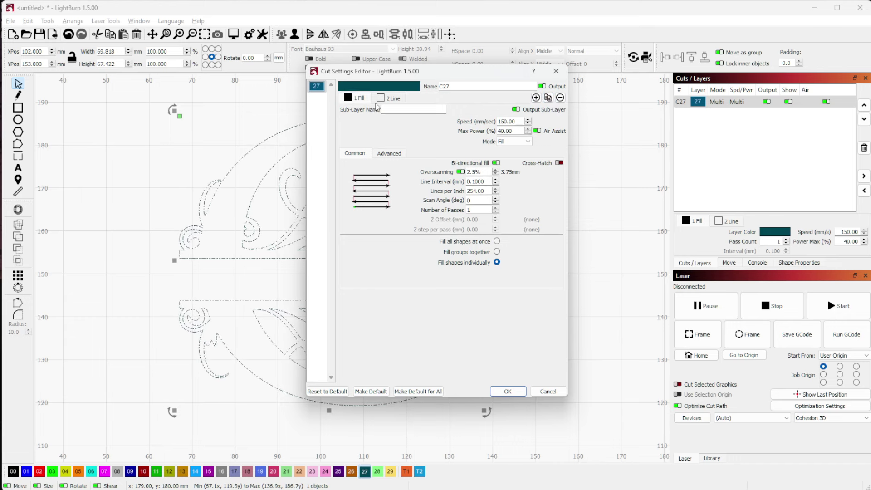
click(401, 101)
click(549, 97)
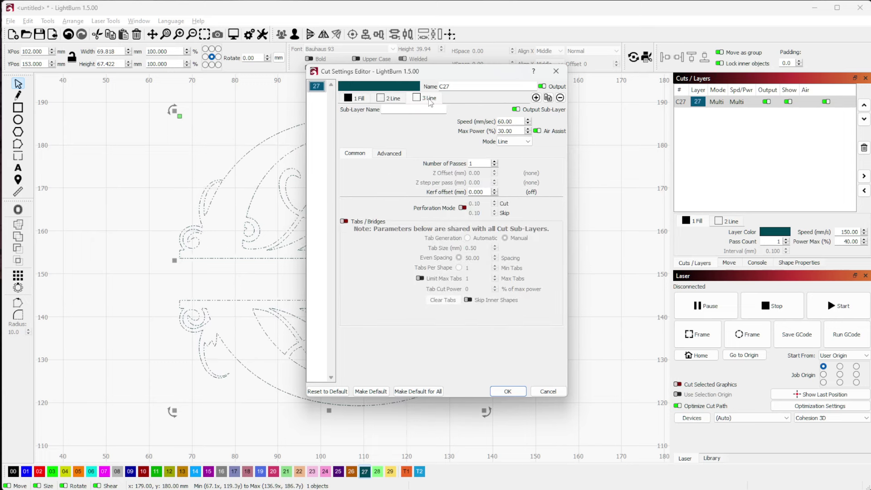
click(358, 98)
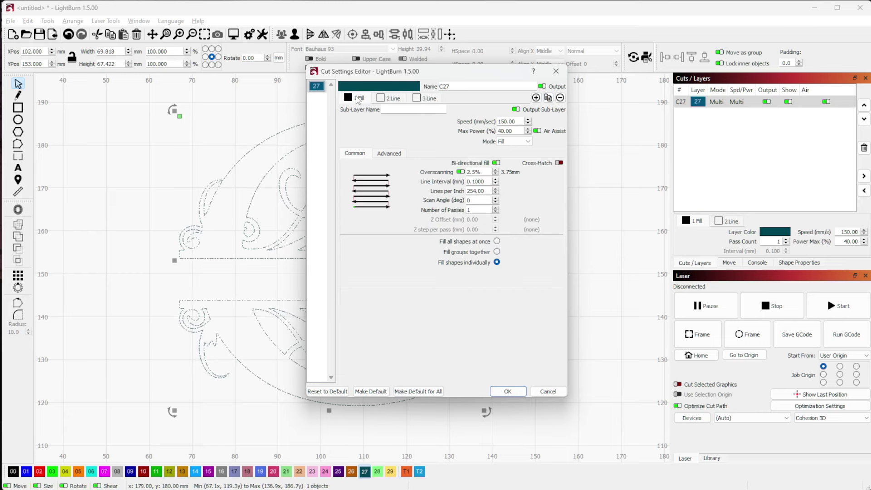
click(549, 98)
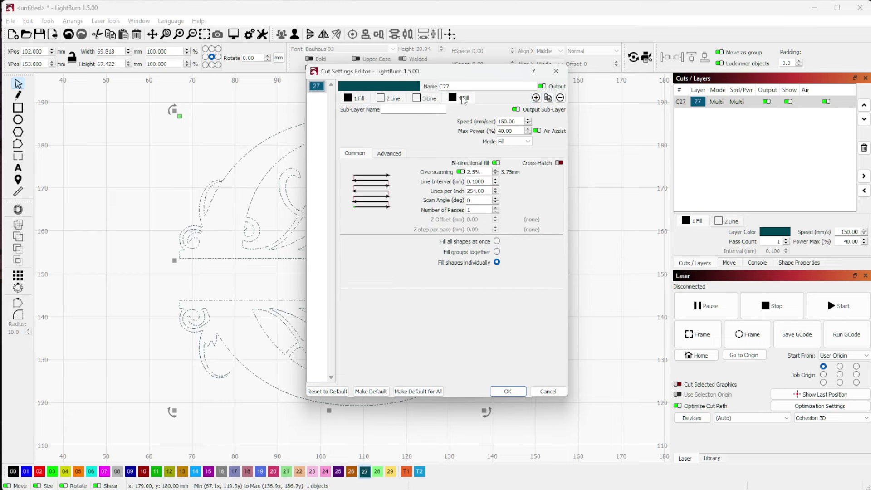
click(560, 98)
click(388, 100)
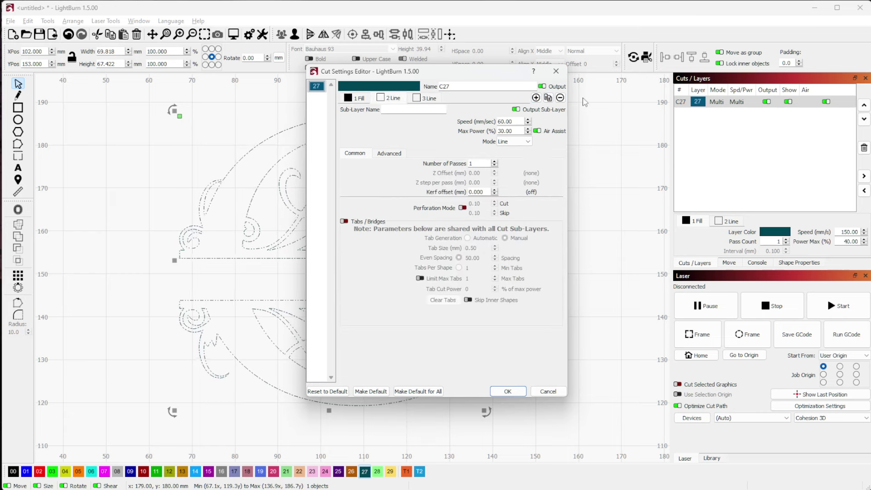
click(429, 100)
- Name the three sub-layers 'Cut Layer', 'Tracer Layer' and 'Fill Layer'
text(Cut Layer)
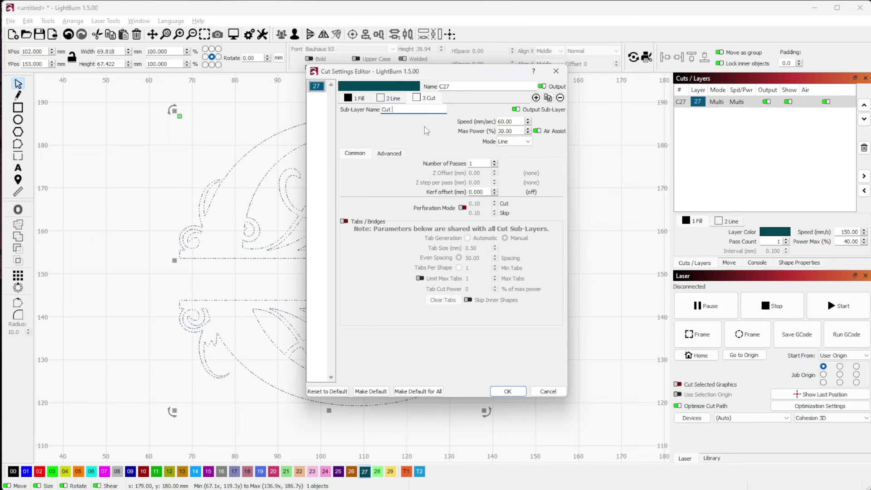
click(389, 98)
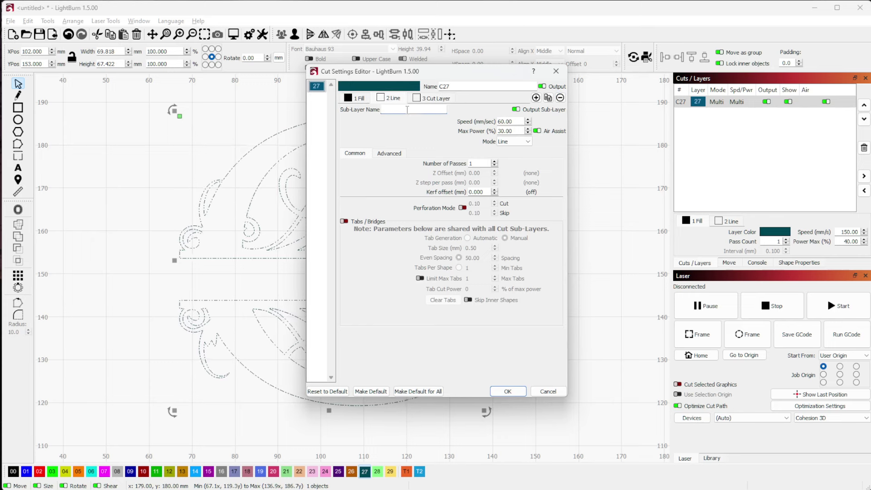
text(Tracer Layer)
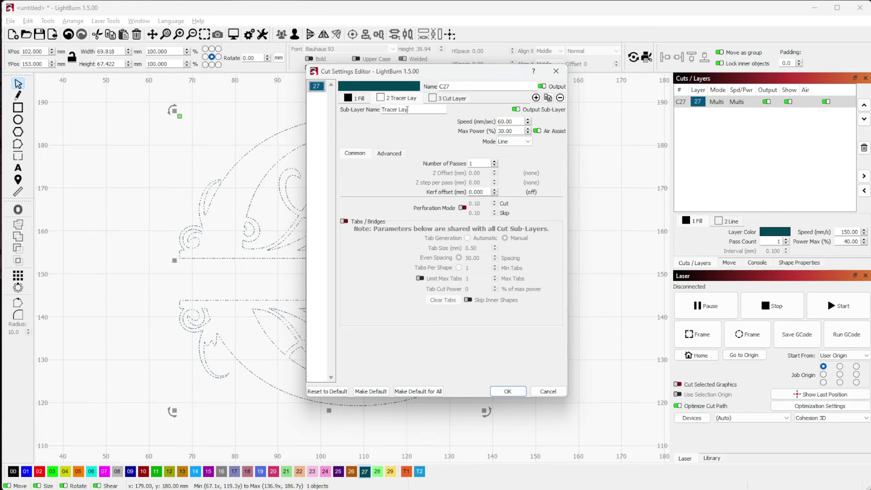
click(348, 98)
click(421, 109)
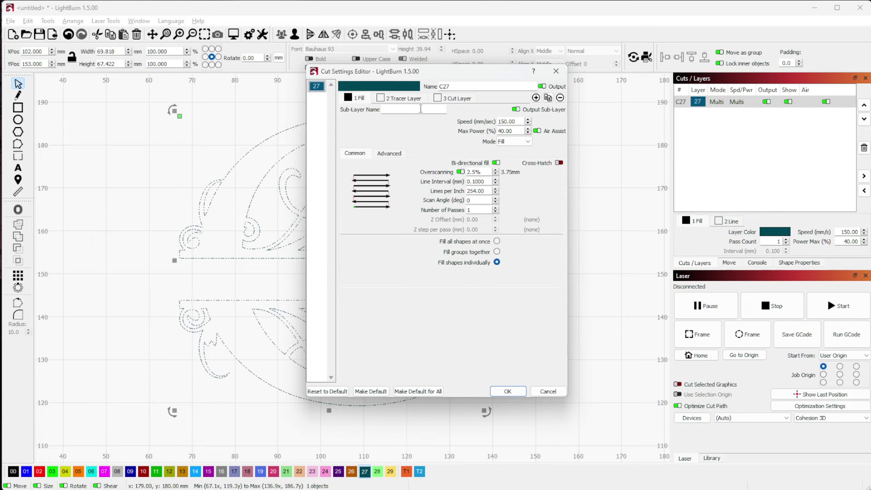
text(Fill Layer)
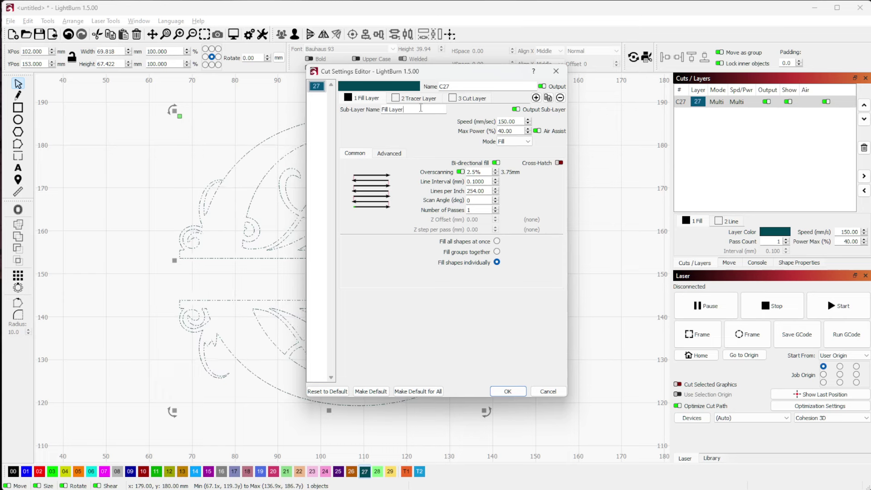
- Set the Cut Layer sub-layer to 8 mm/s speed and 80% max power
click(466, 98)
click(418, 98)
click(369, 98)
click(417, 98)
click(460, 100)
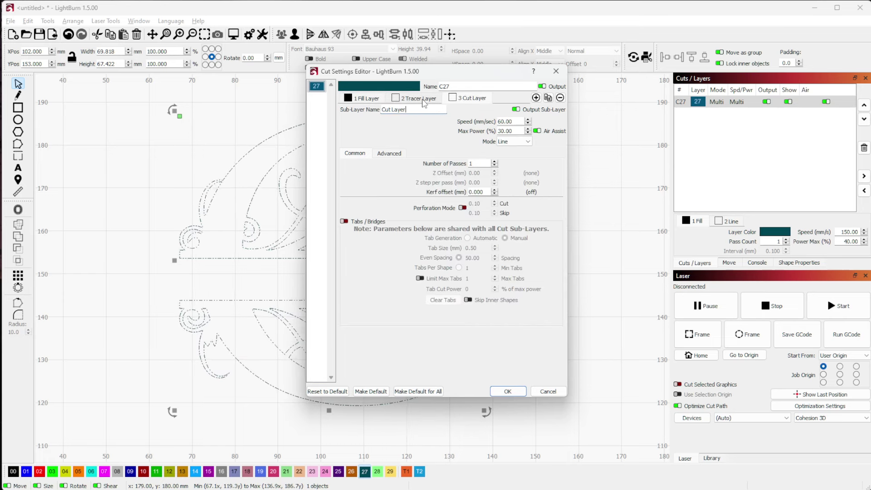
double_click(520, 122)
text(8)
key(Tab)
text(80)
key(Tab)
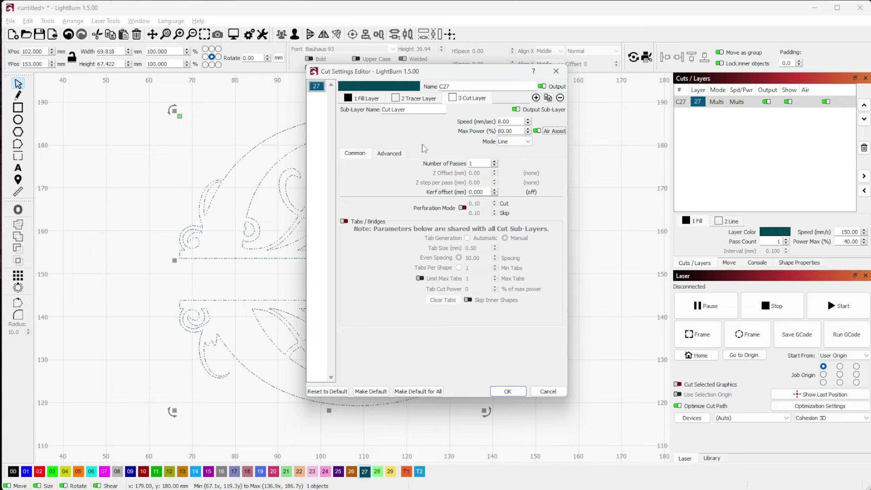
- Give the Cut Layer a 2 mm outward kerf offset and apply the settings
double_click(483, 192)
text(2)
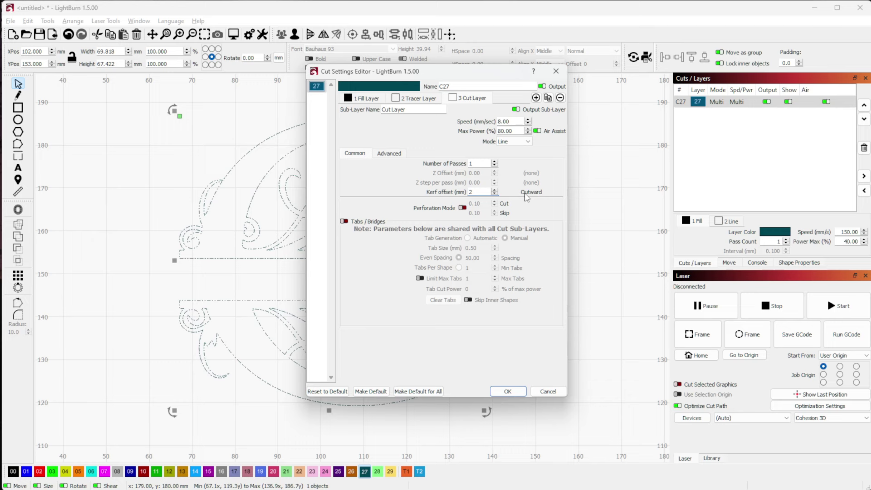
text(-)
key(BackSpace)
click(504, 393)
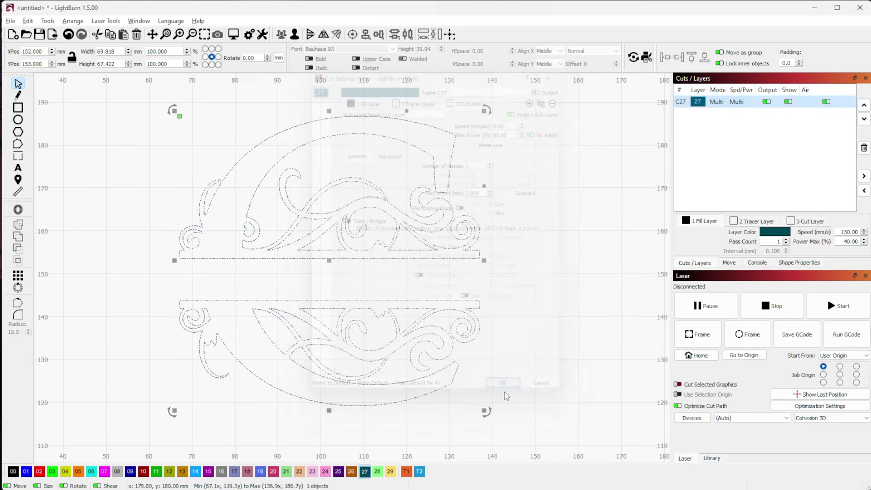
click(233, 34)
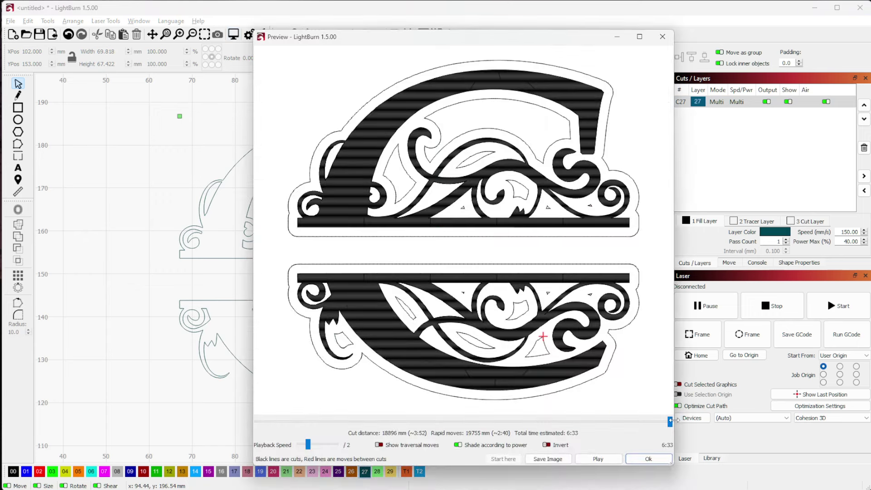
mouse_move(670, 422)
mouse_down()
mouse_move(389, 424)
mouse_move(565, 421)
mouse_up()
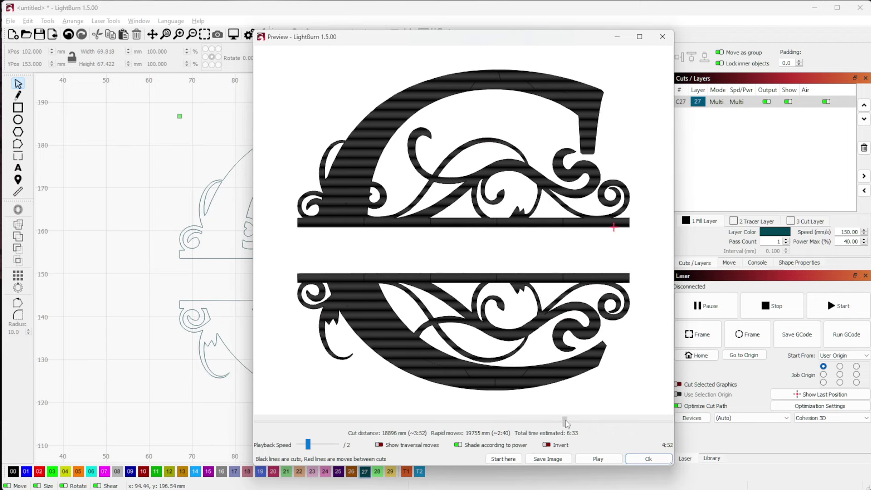
click(612, 459)
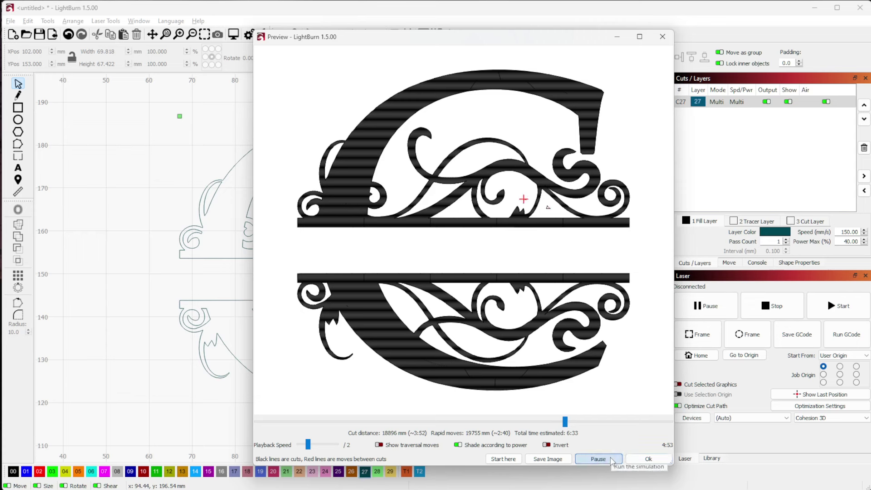
click(326, 445)
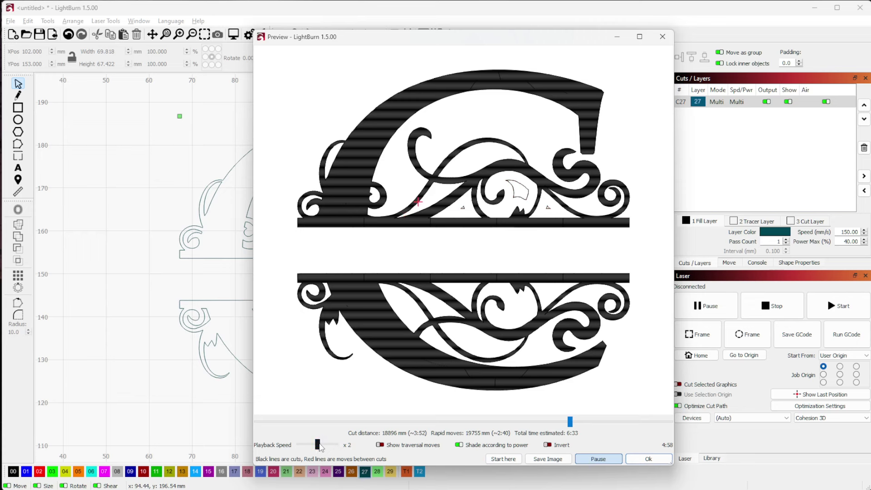
drag(319, 446, 328, 446)
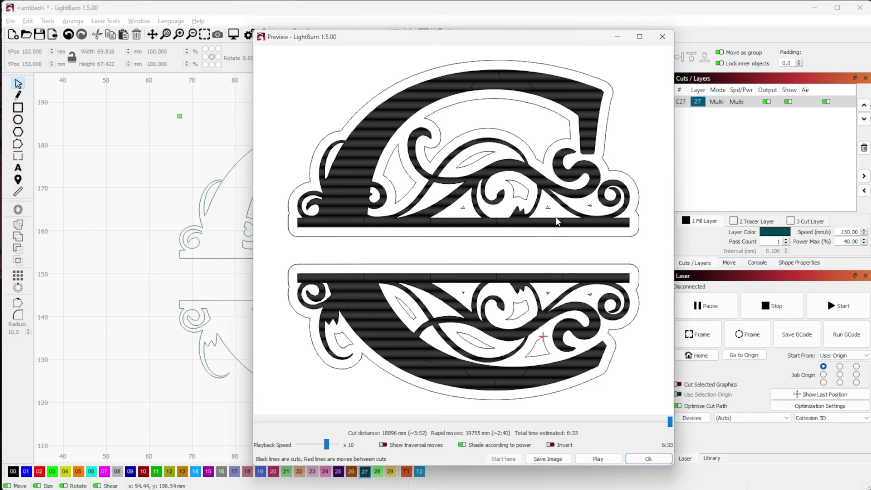
click(648, 460)
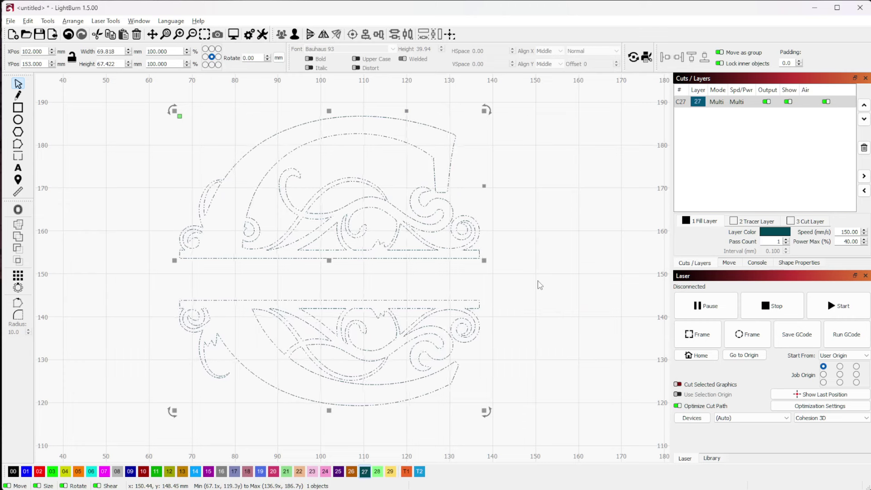
click(538, 229)
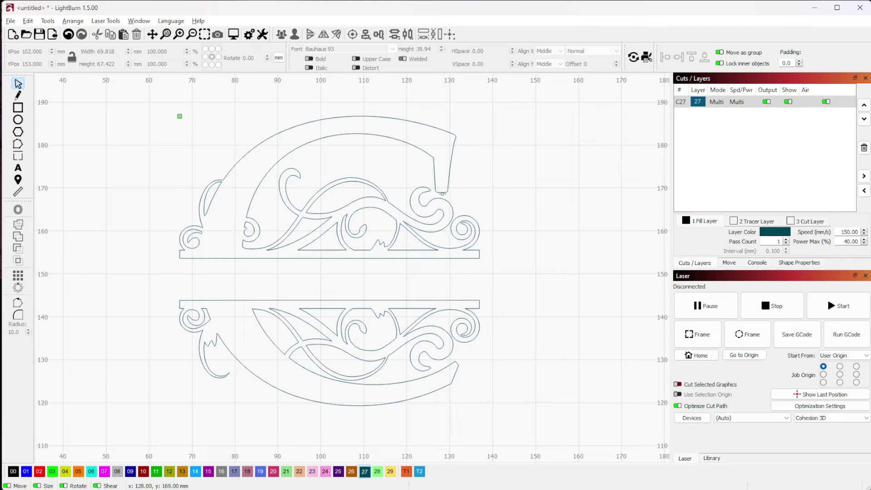
click(442, 192)
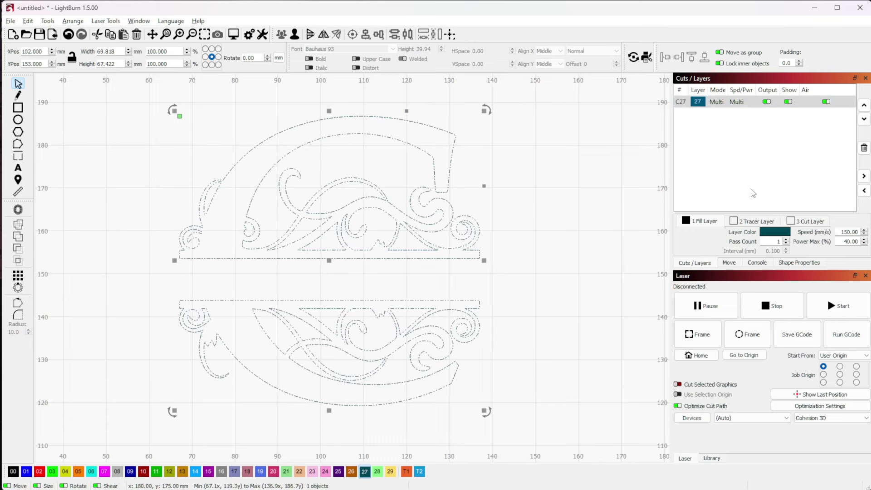
click(567, 228)
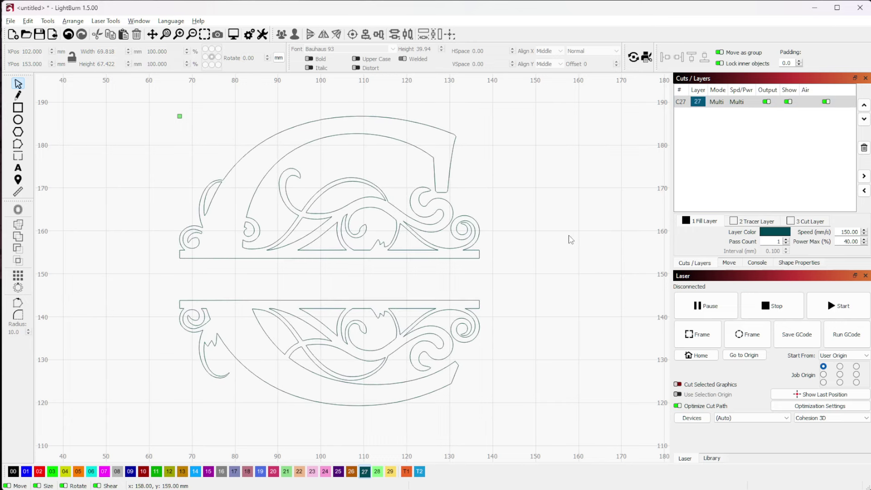
click(447, 194)
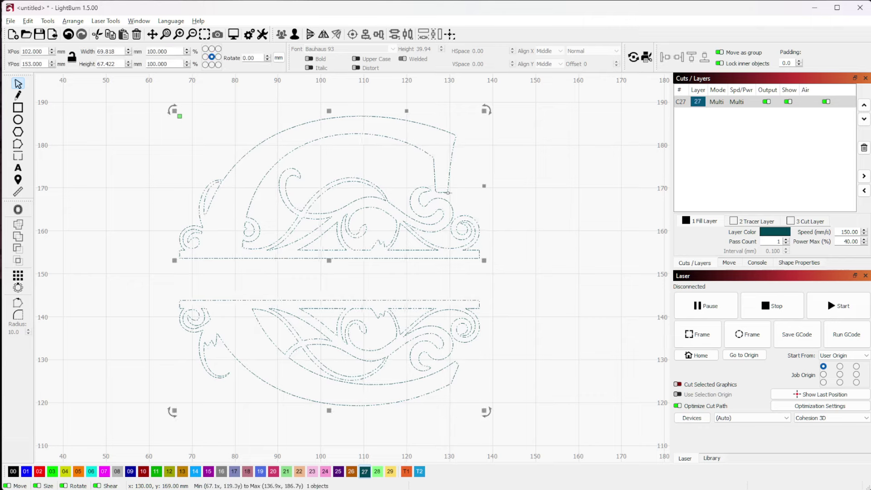
double_click(721, 102)
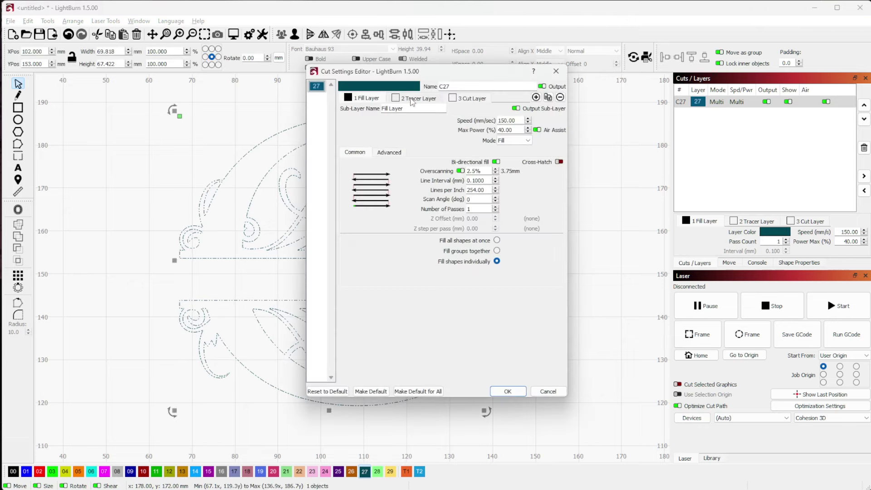
click(419, 99)
click(468, 99)
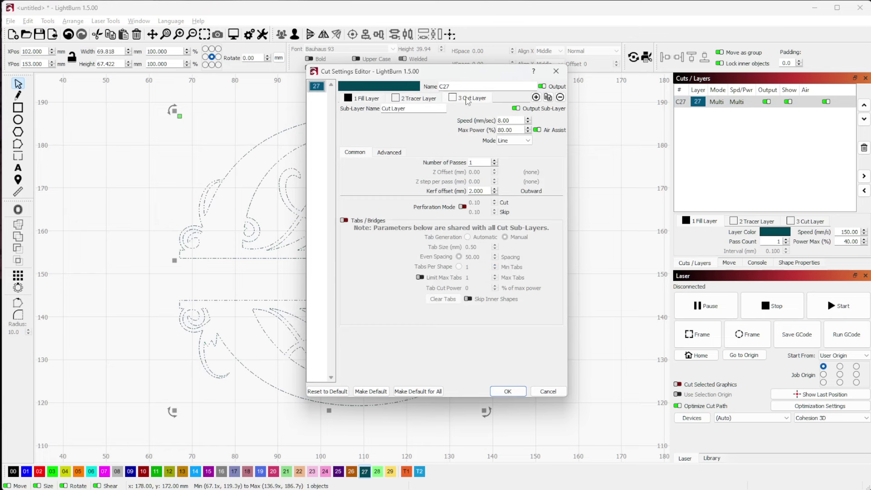
click(367, 99)
click(411, 100)
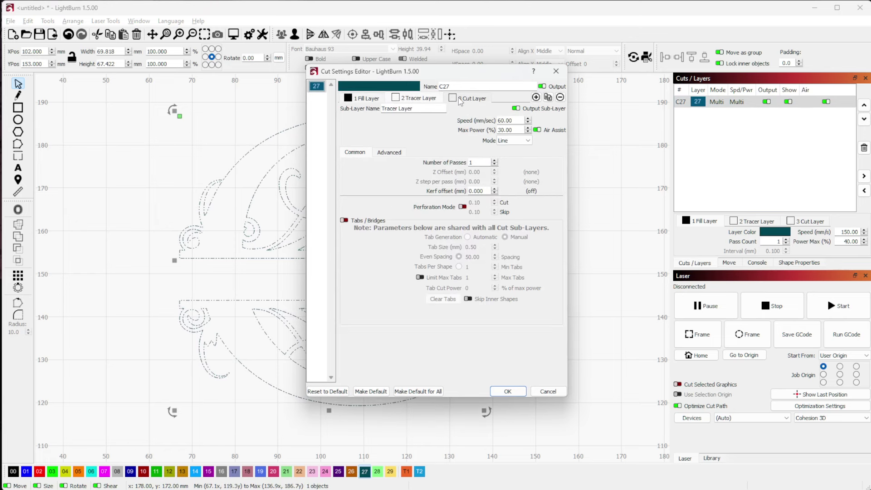
click(488, 101)
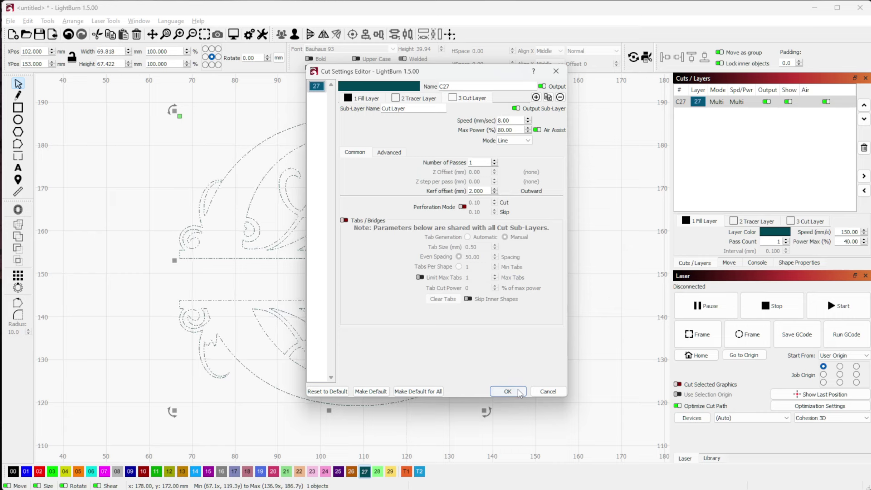
- Close the cut settings editor, keeping layer C27's sub-layers unchanged
click(545, 360)
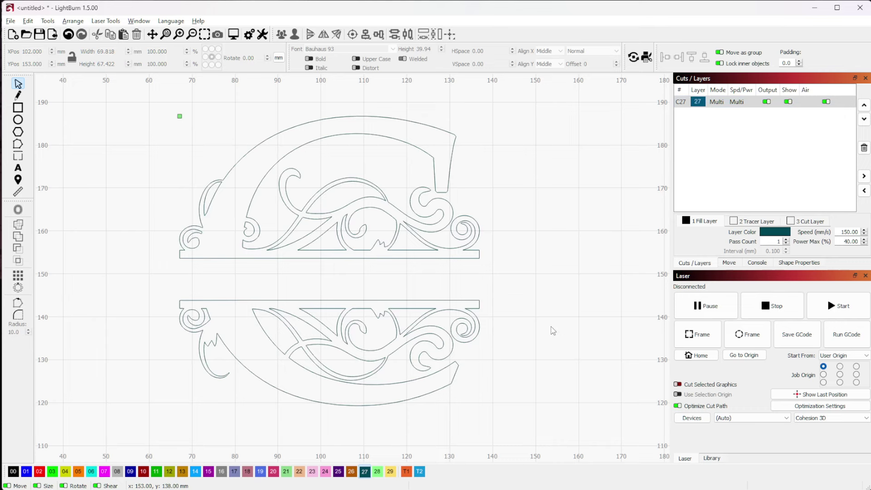